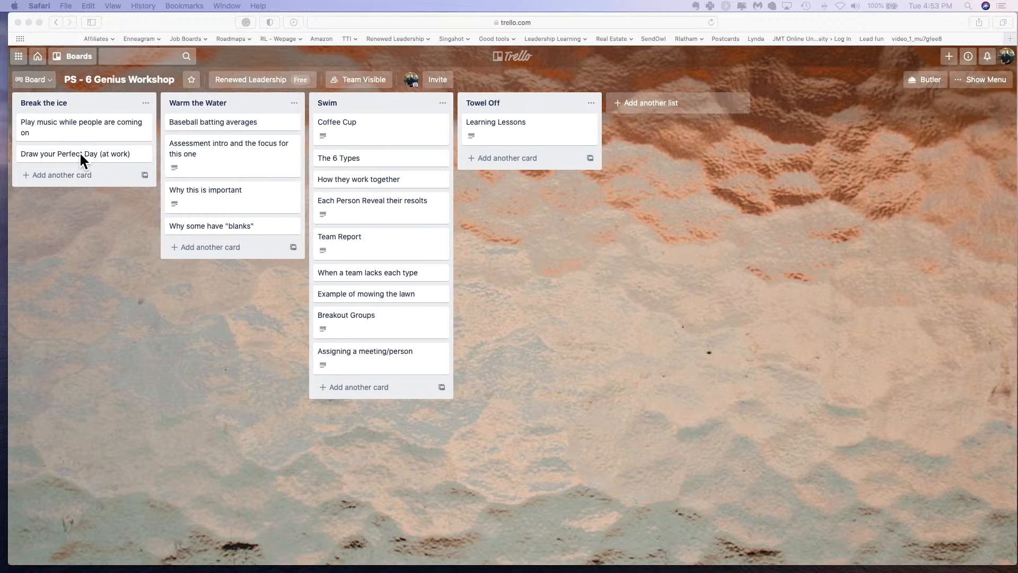
View the details of the "Play music while people are coming on" card in the Break the ice list and close it
click(99, 121)
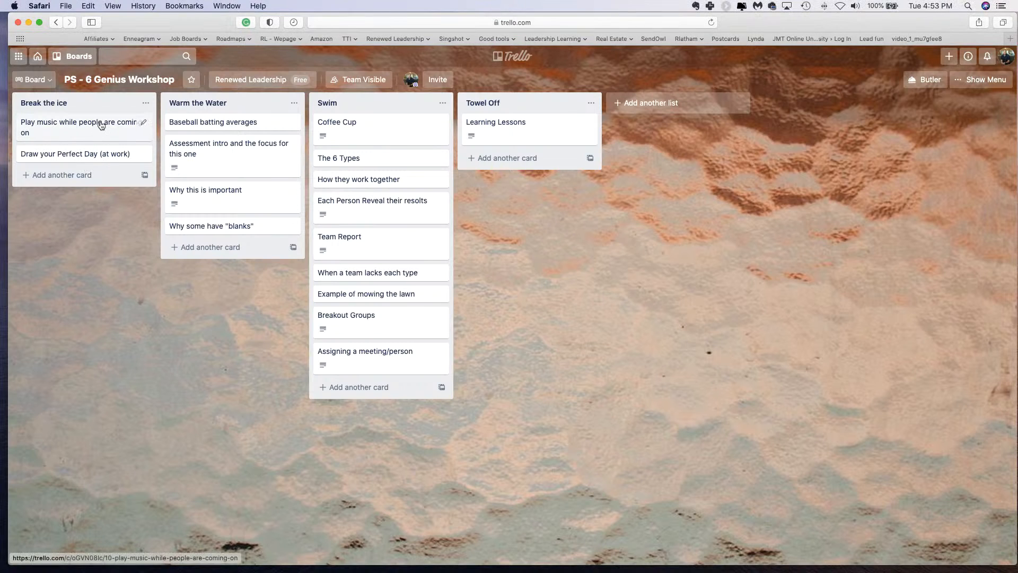
mouse_move(98, 104)
mouse_down()
mouse_move(303, 106)
mouse_move(101, 101)
mouse_up()
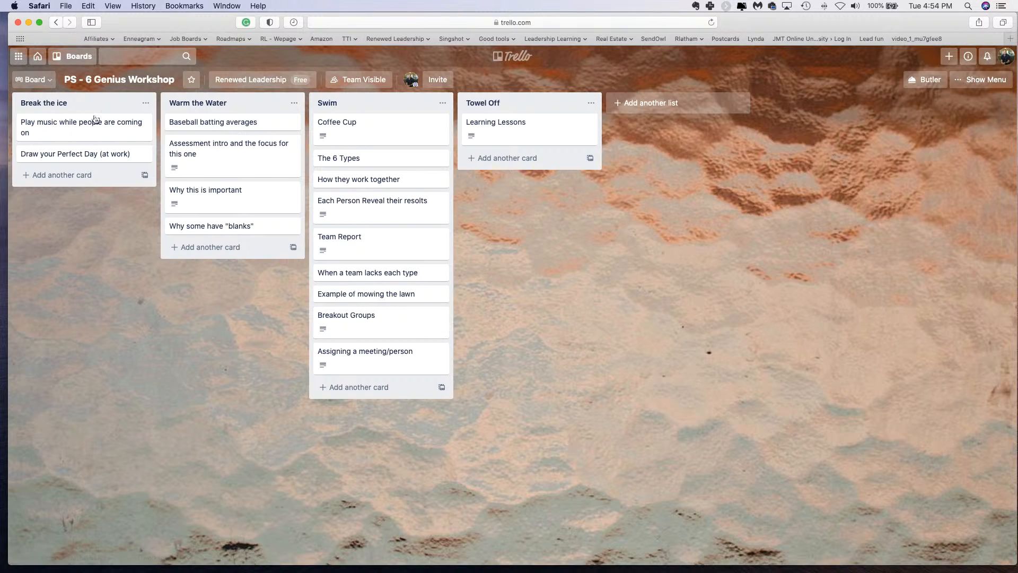
drag(96, 119, 96, 114)
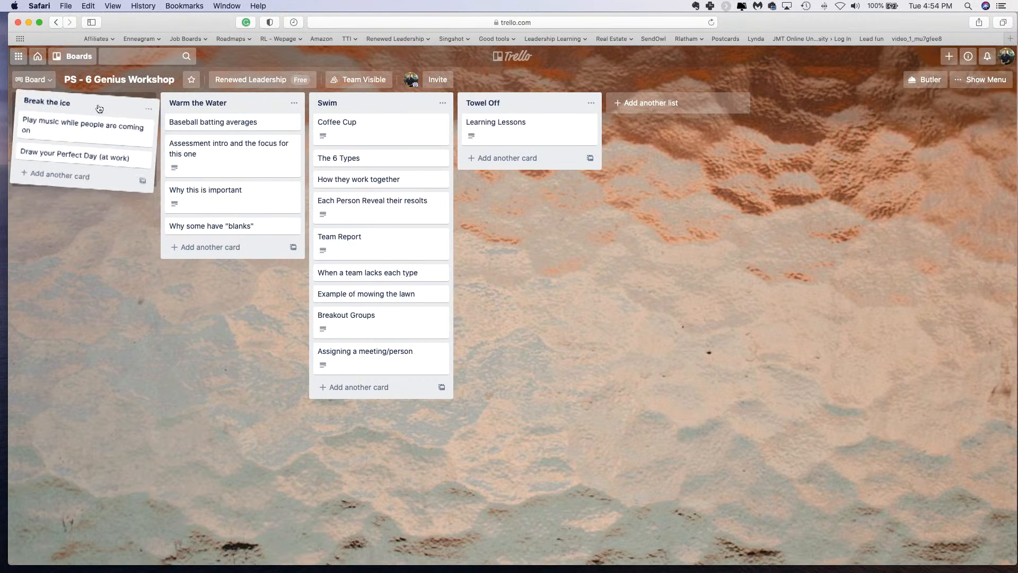
click(96, 126)
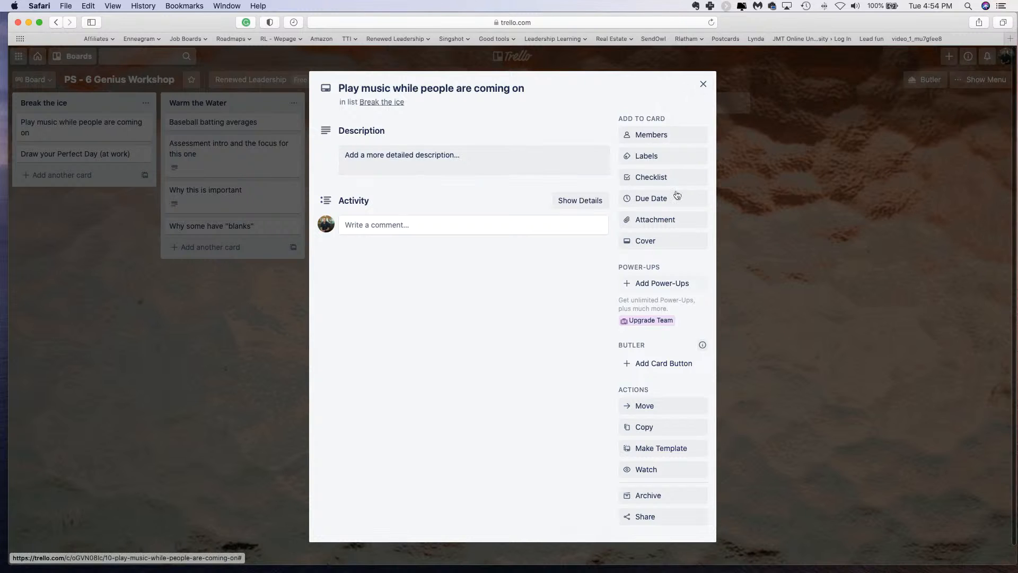
click(702, 85)
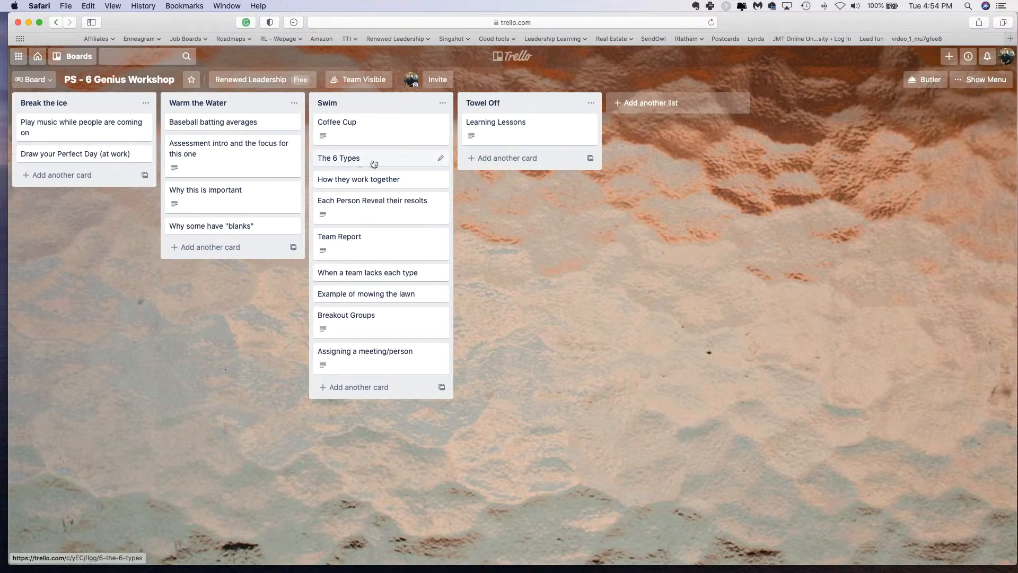
Move The 6 Types card through Warm the Water and Break the ice, placing it in Swim below "How they work together"
mouse_move(389, 160)
mouse_down()
mouse_move(366, 157)
mouse_move(385, 154)
mouse_move(386, 163)
mouse_up()
mouse_move(388, 162)
mouse_down()
mouse_move(214, 141)
mouse_move(390, 159)
mouse_up()
drag(401, 161, 244, 144)
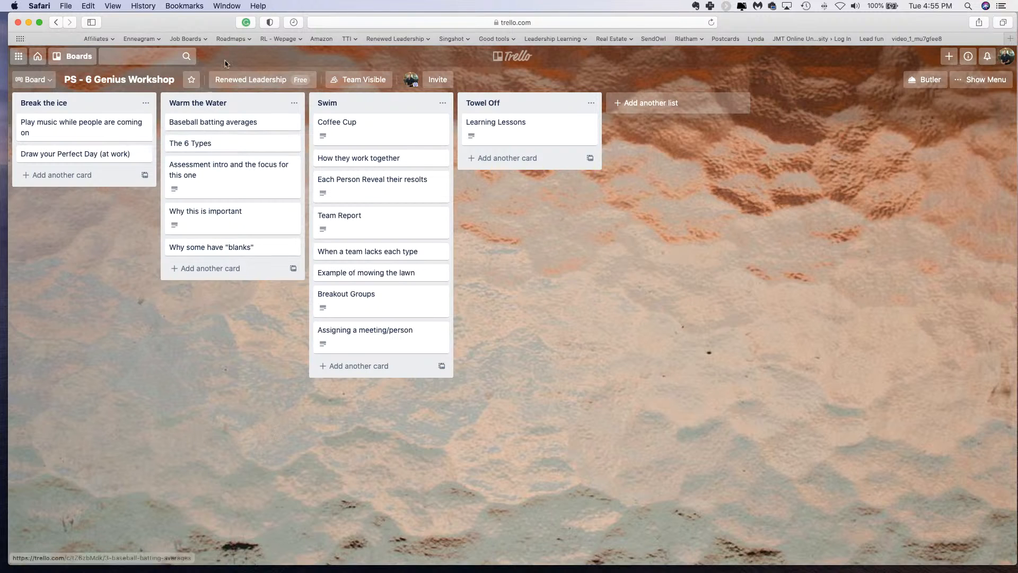
mouse_move(236, 144)
mouse_down()
mouse_move(101, 137)
mouse_move(86, 152)
mouse_up()
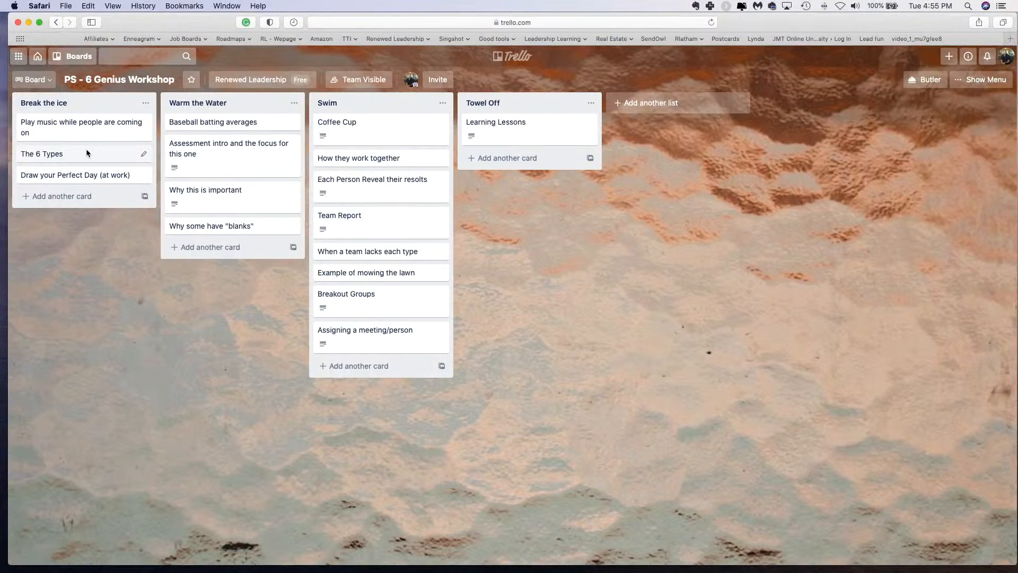
drag(86, 149, 382, 178)
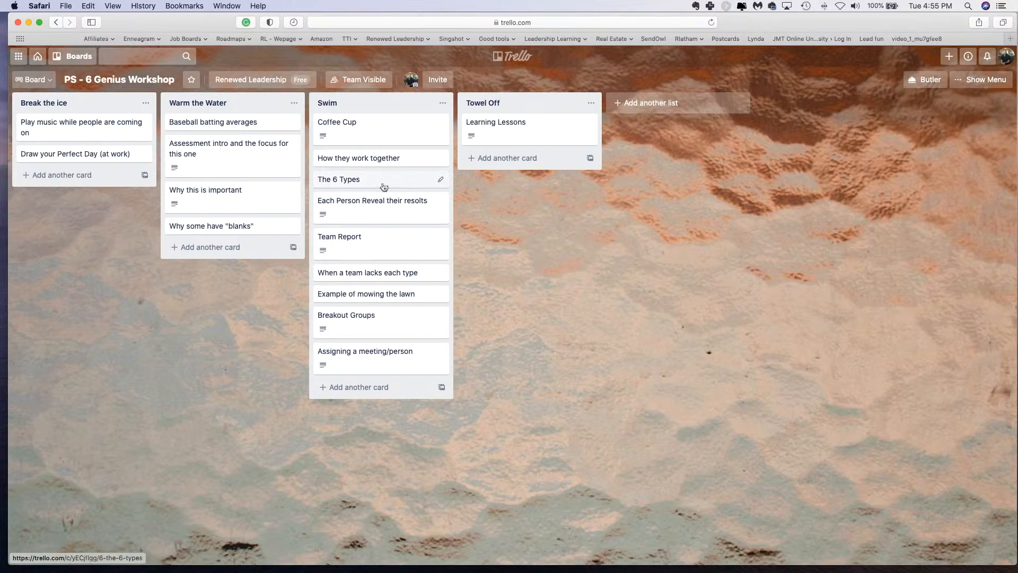
Read the description questions on the Team Report card in the Swim list and close the card
click(380, 243)
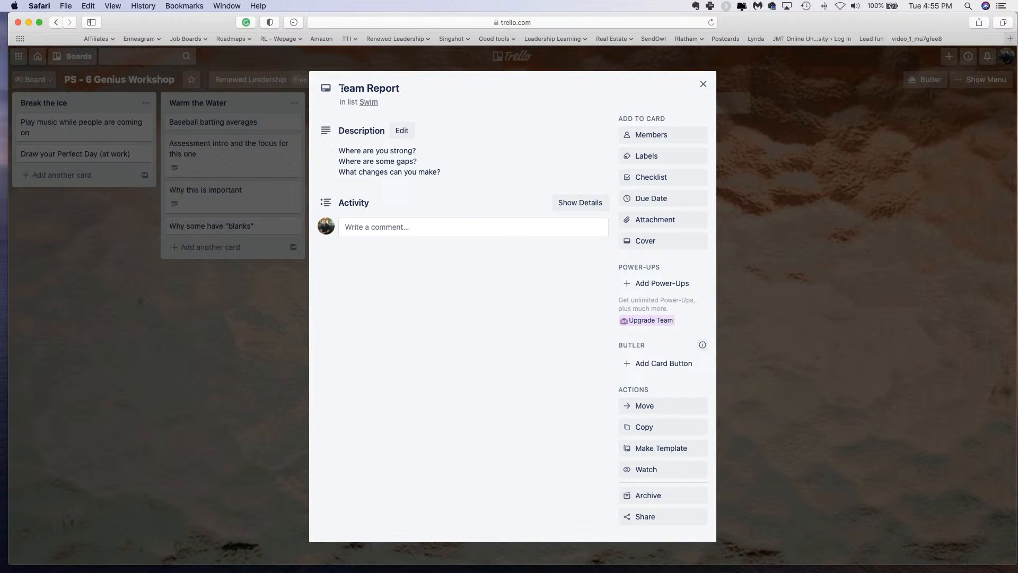
click(392, 89)
click(457, 121)
scroll(348, 168, down, 1)
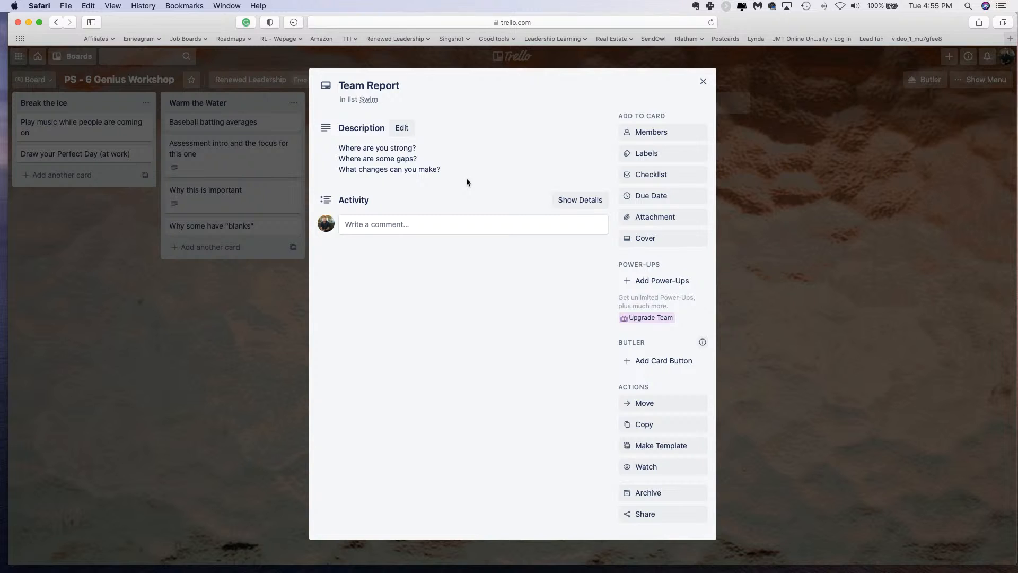
click(703, 83)
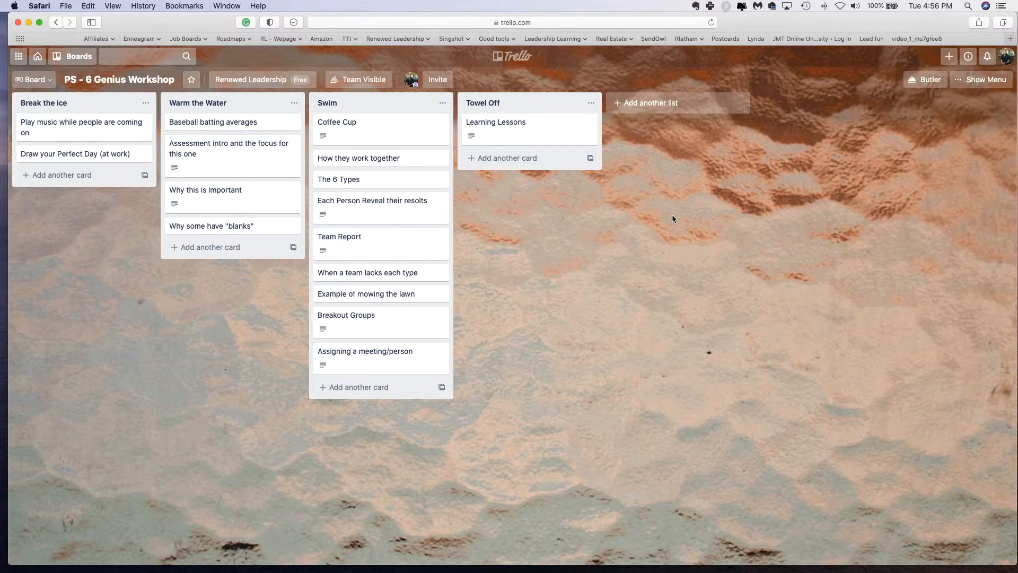
click(85, 102)
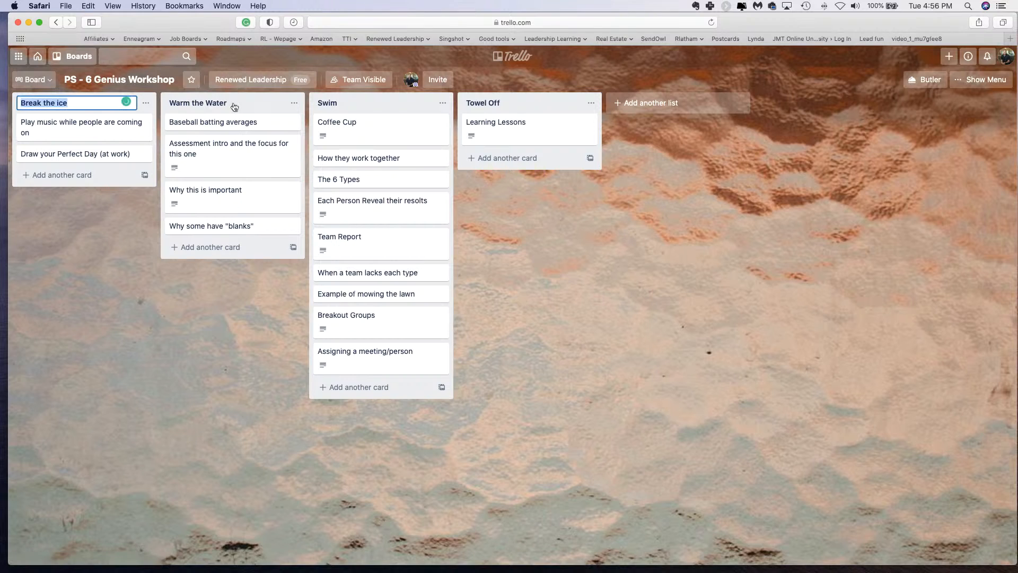
click(235, 104)
click(360, 103)
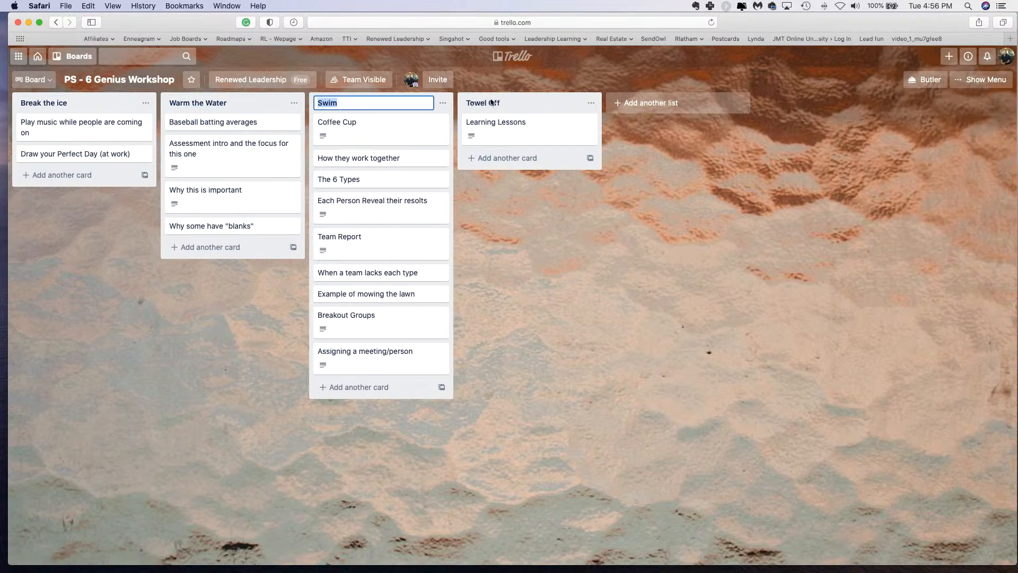
click(538, 104)
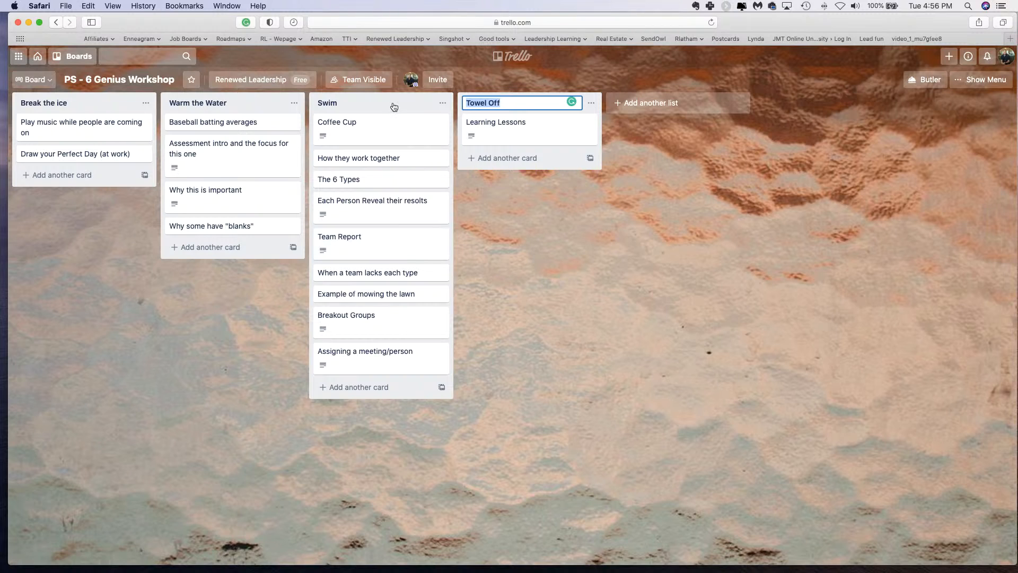
key(shift+Tab)
key(shift+Tab)
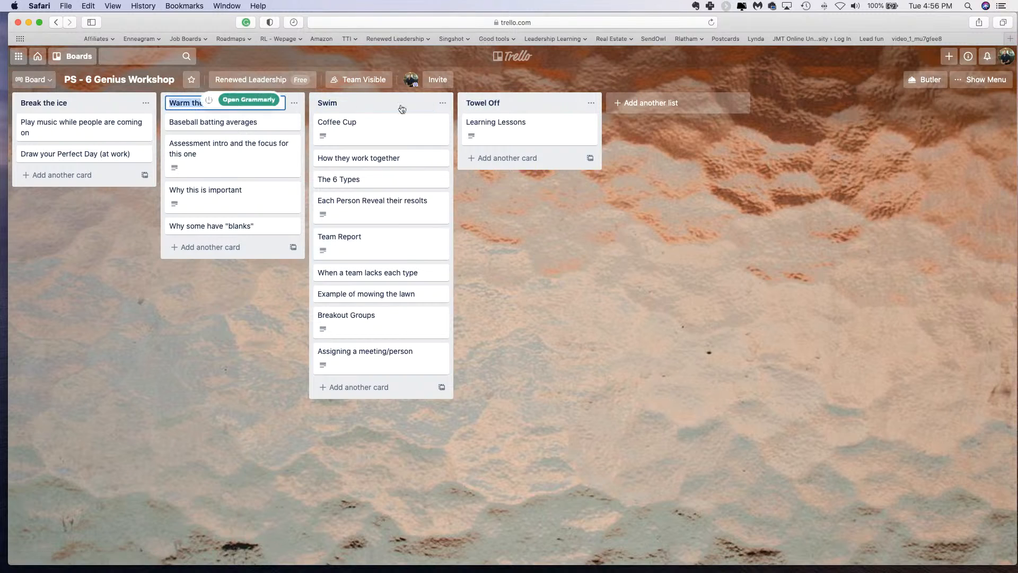
Move the Swim list ahead of Warm the Water and return it to its place before Towel Off
click(412, 104)
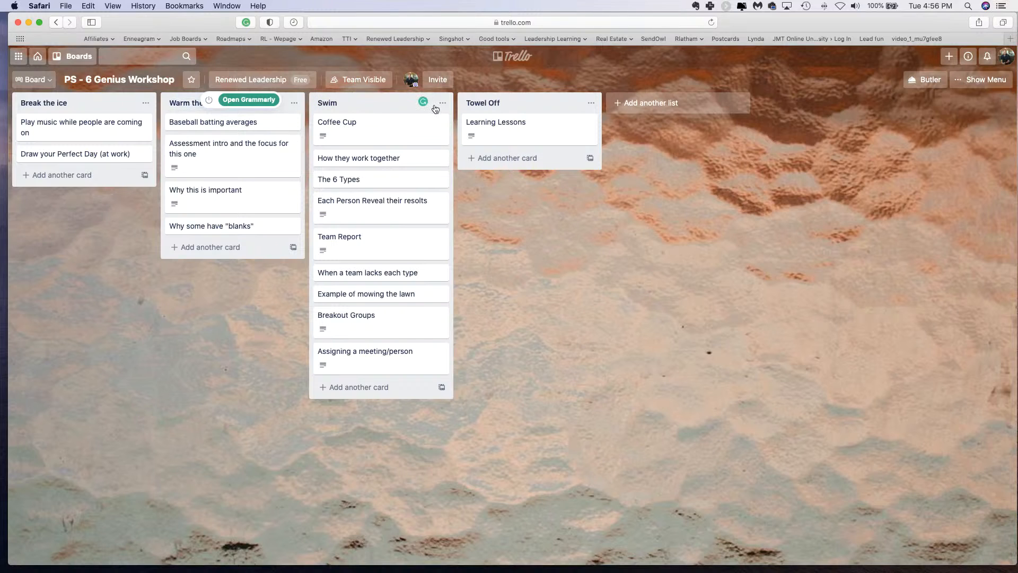
drag(430, 103, 275, 105)
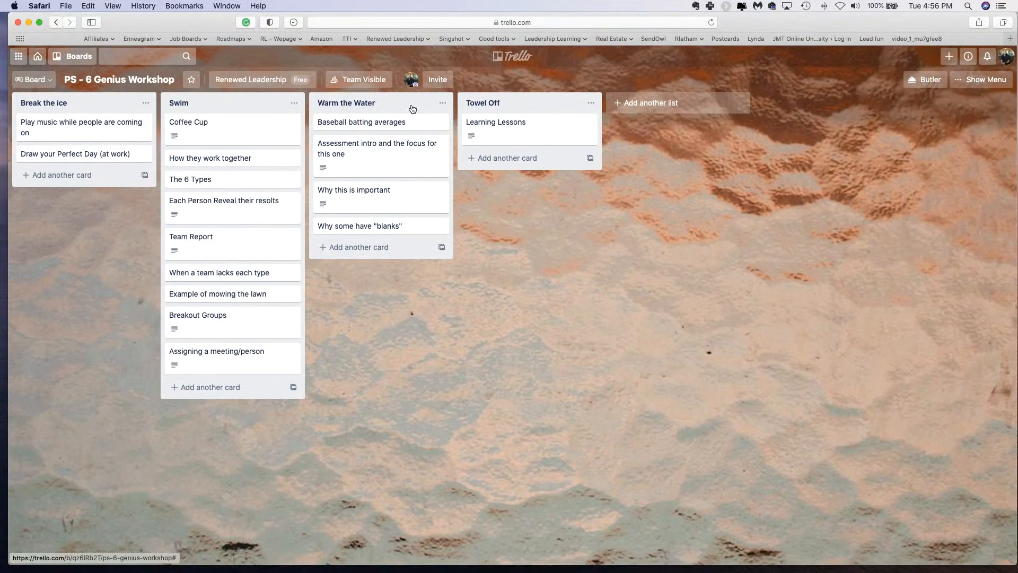
drag(218, 106, 368, 105)
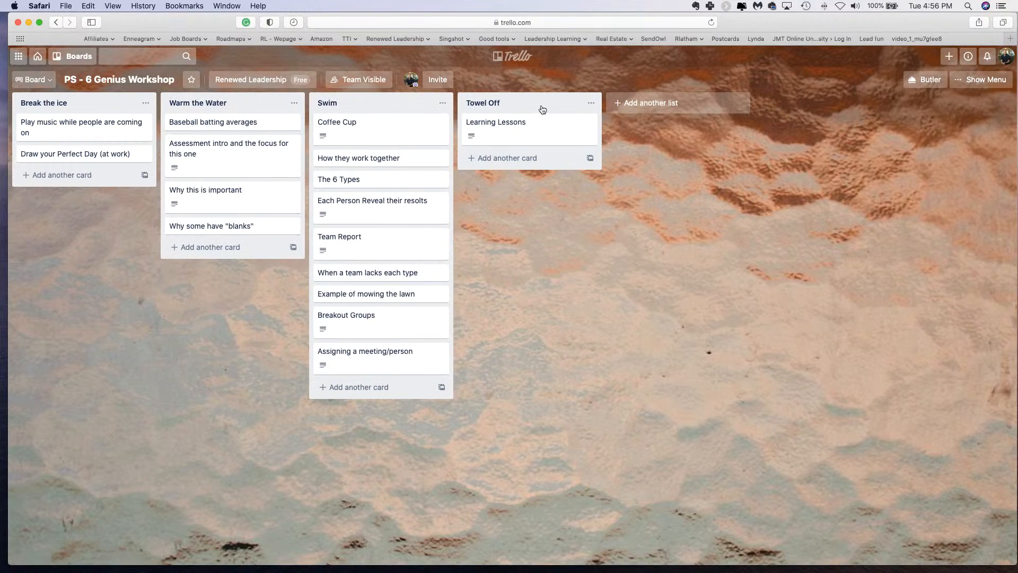
drag(517, 110, 547, 115)
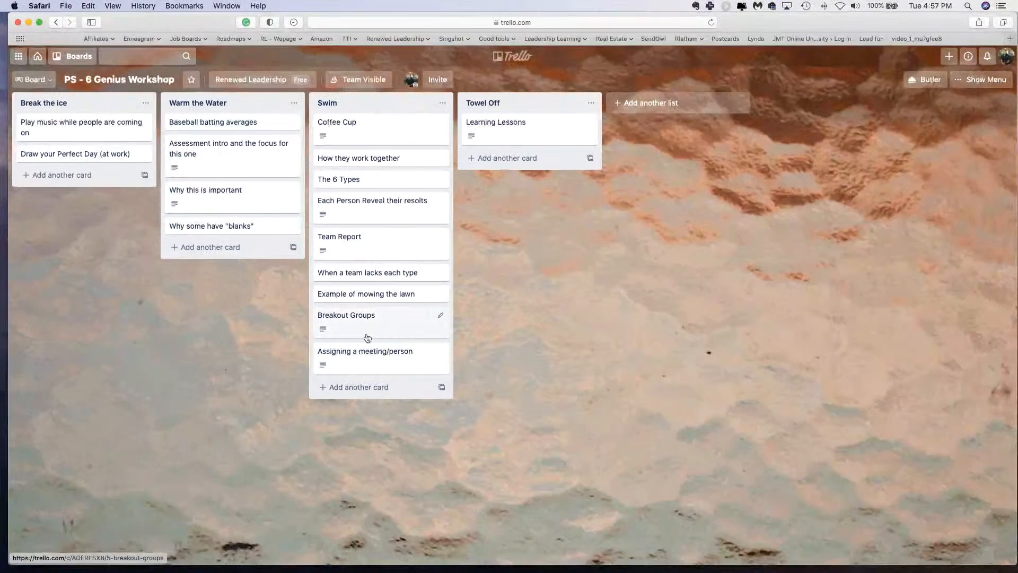
drag(373, 363, 375, 333)
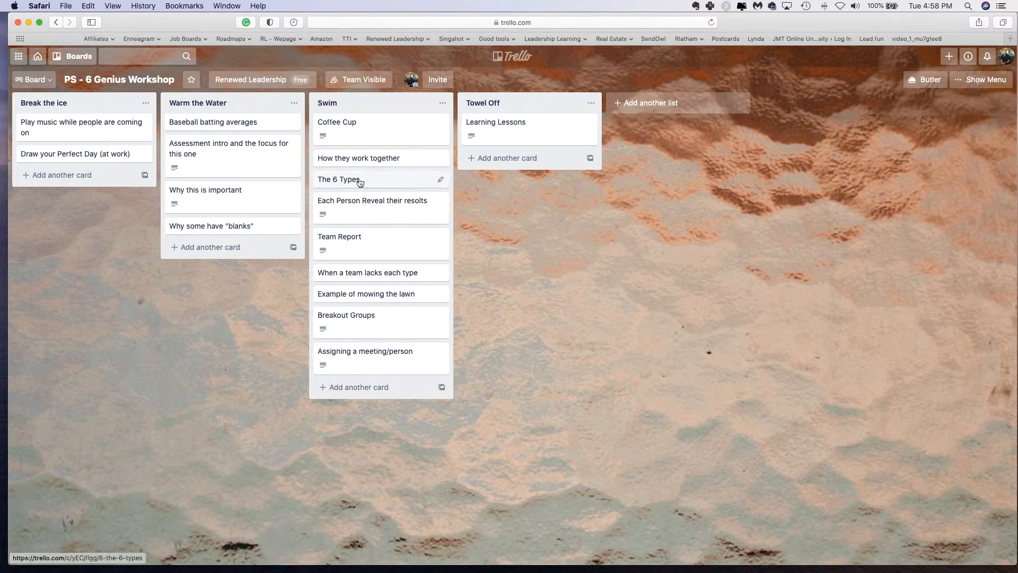
Review the attachment sources offered for the Team Report card and close the card without attaching anything
click(383, 250)
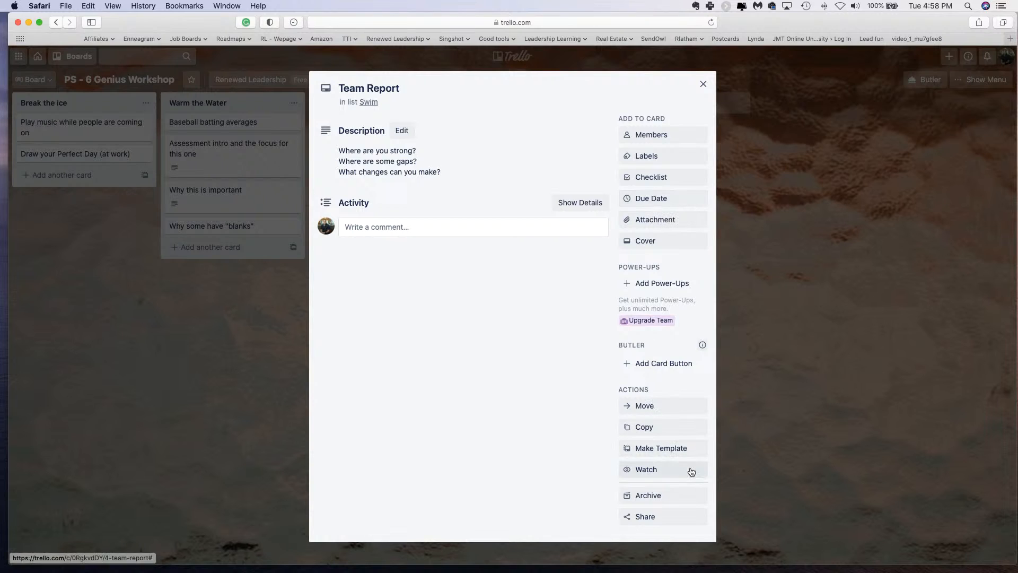
click(651, 222)
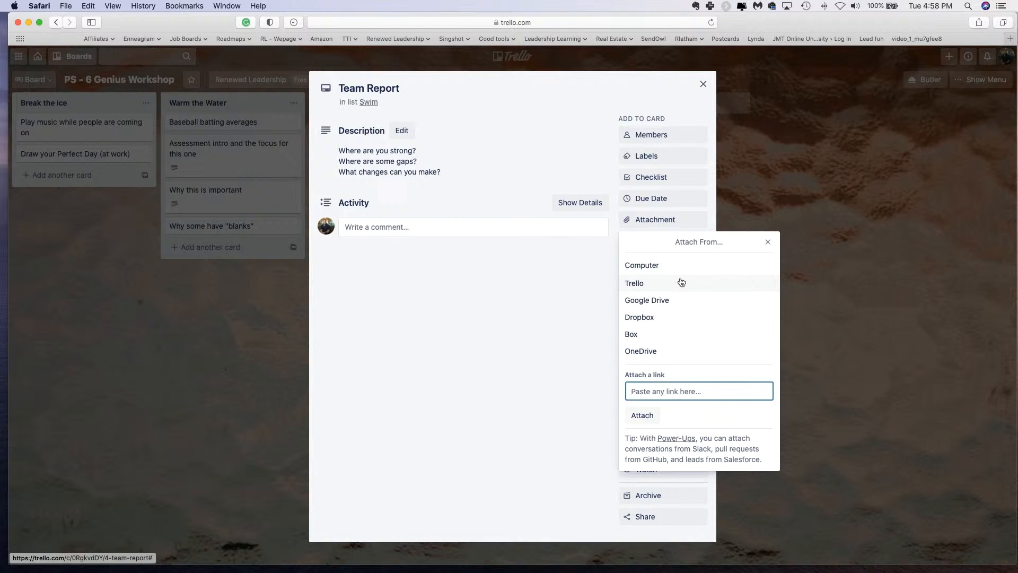
click(768, 242)
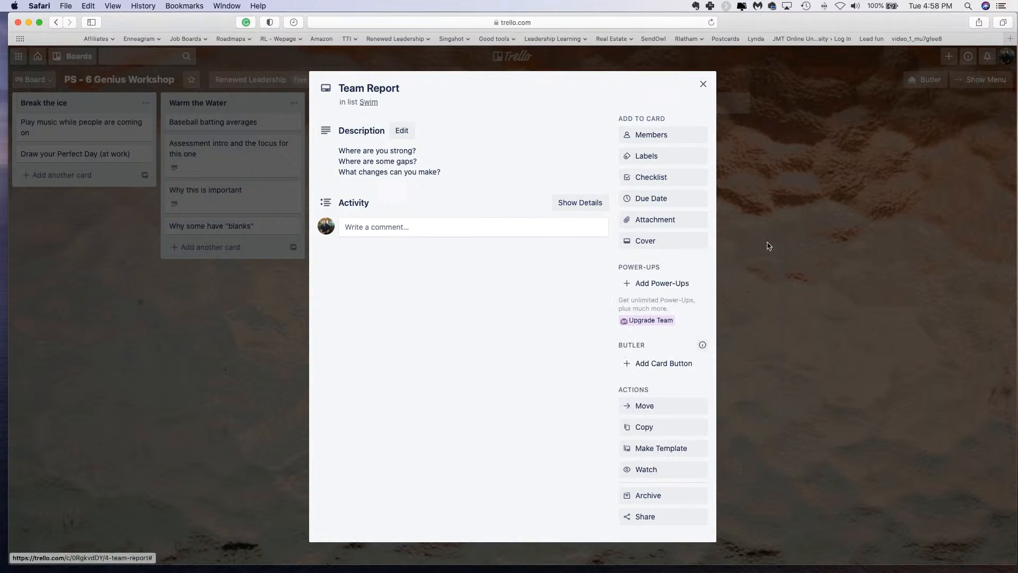
click(703, 84)
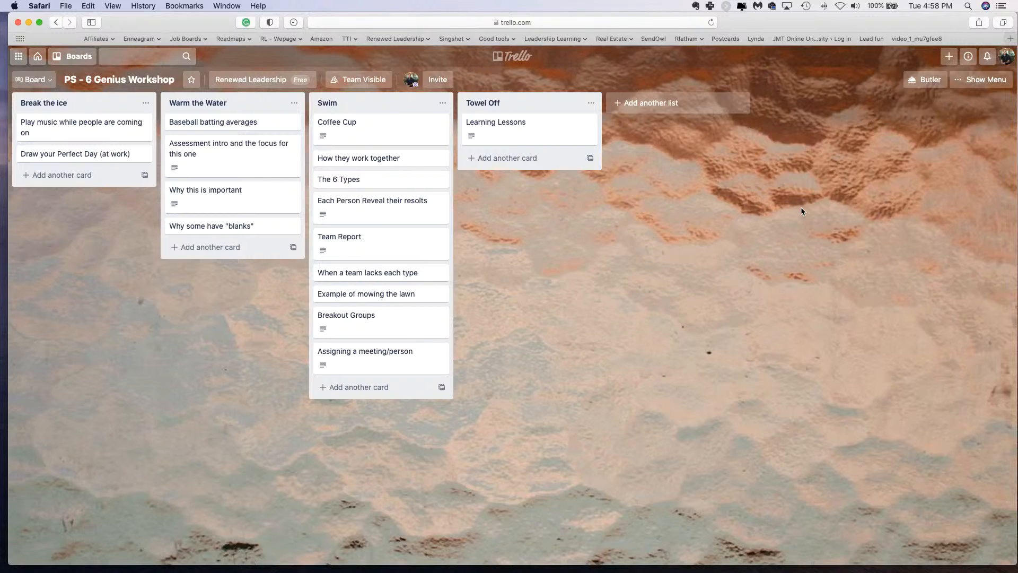